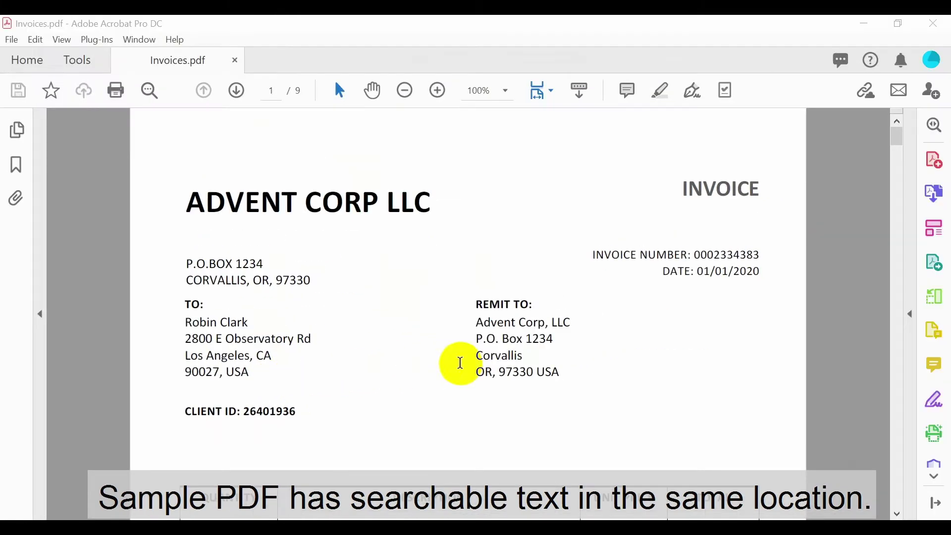
Open AutoSplit's Split Document settings from Plug-Ins and choose manually defined page ranges
drag(900, 136, 910, 233)
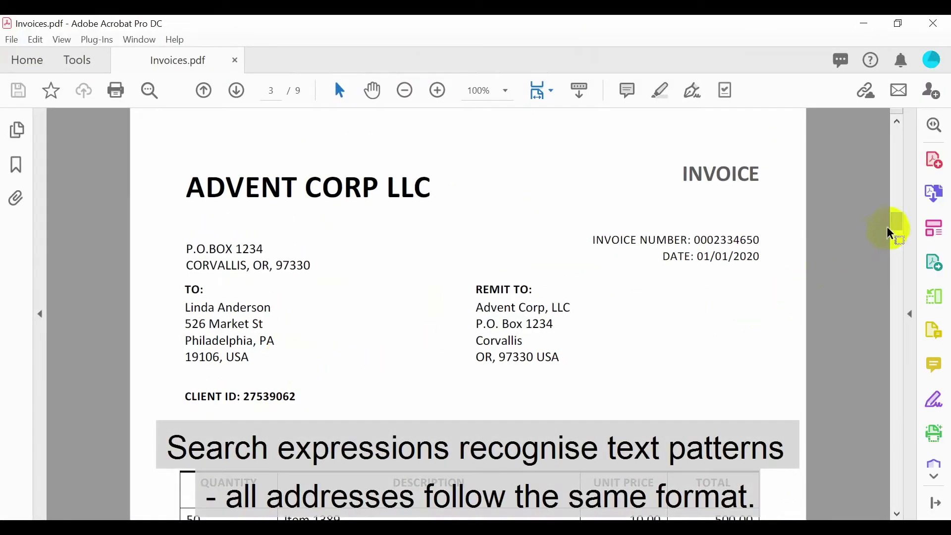
drag(895, 230, 916, 314)
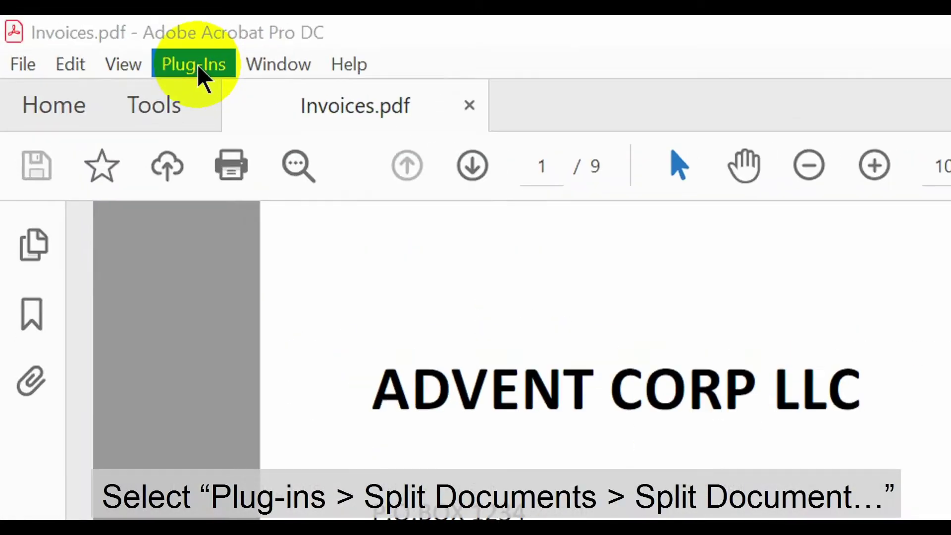
click(100, 41)
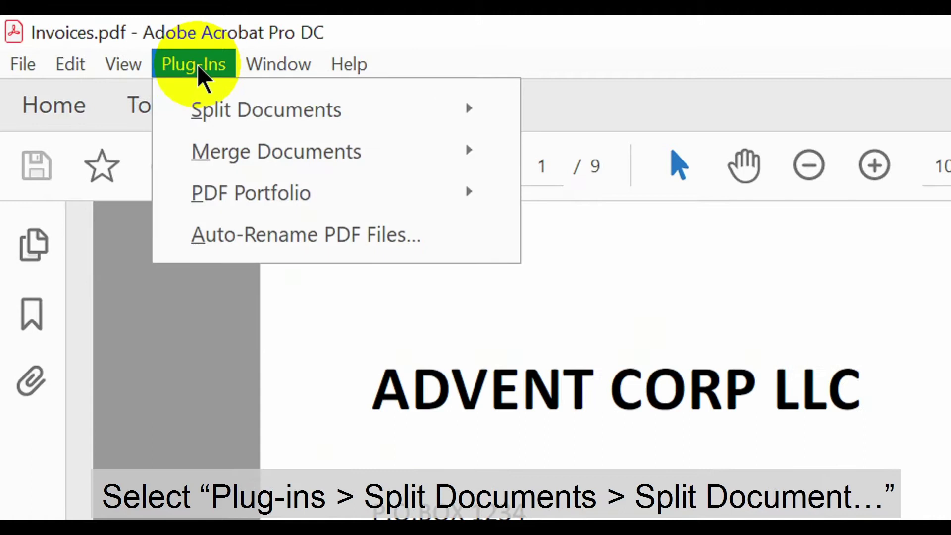
mouse_move(324, 124)
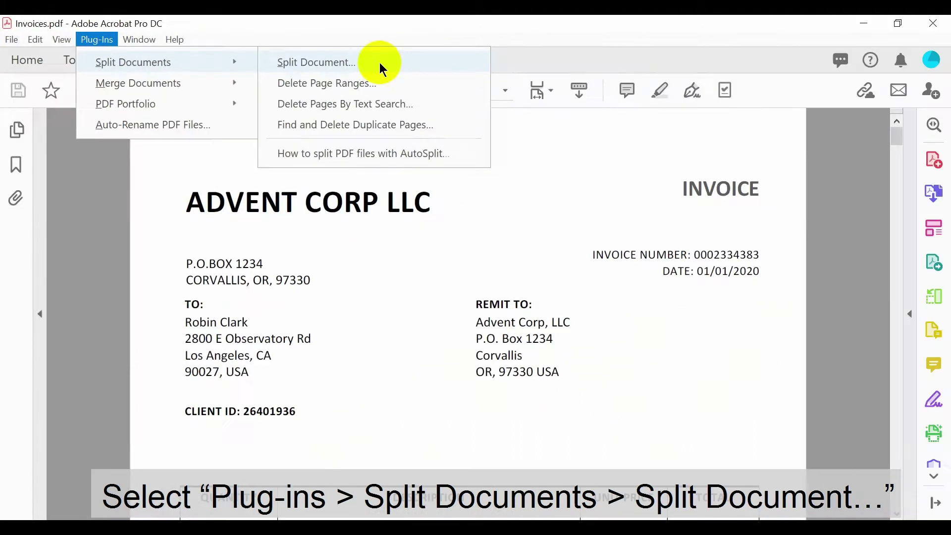
click(762, 115)
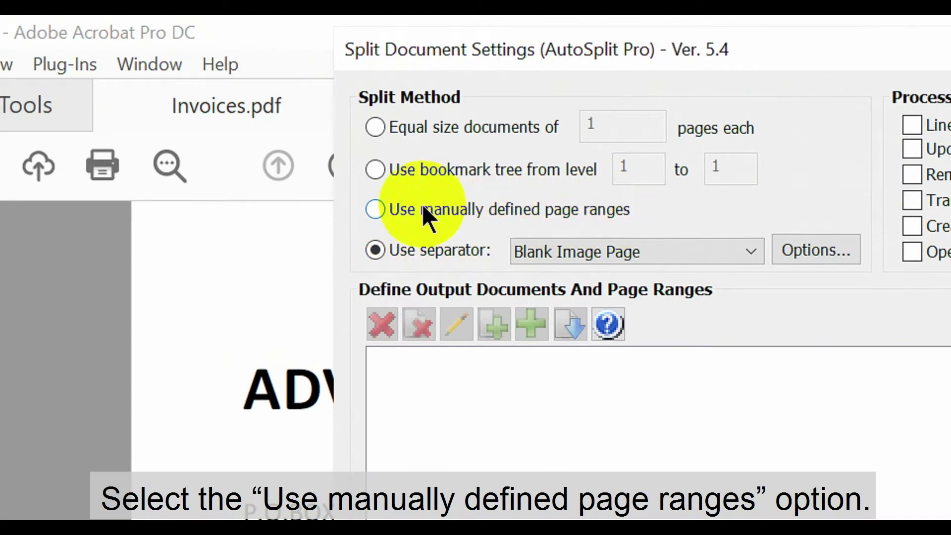
click(375, 209)
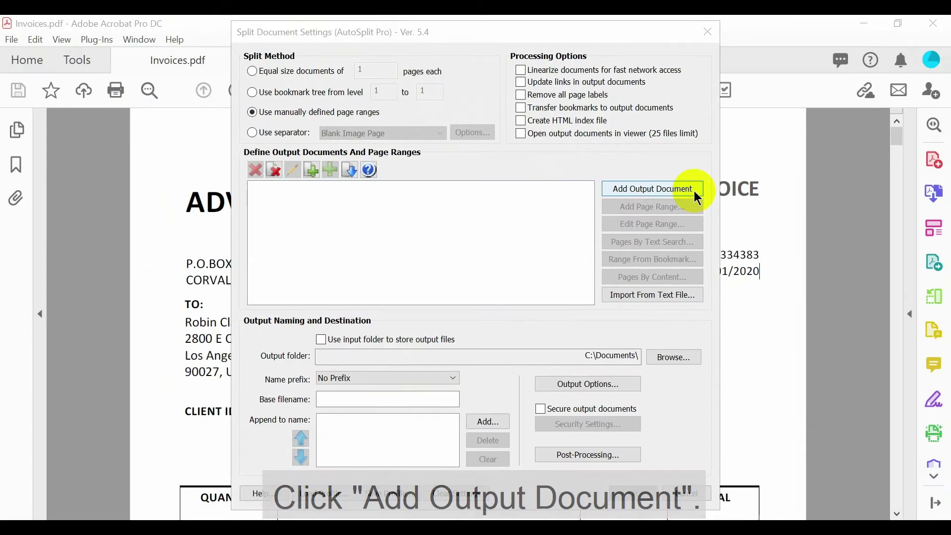
Add an output document whose pages match the pasted pattern \b(CA|DC|NV)\s+\d{5}\b
click(696, 193)
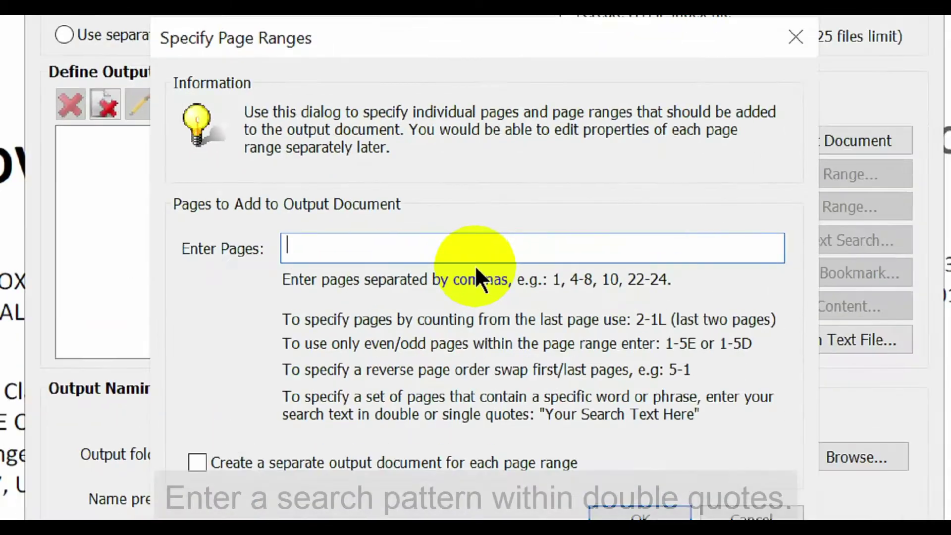
text("\b(CA|DC|NV)\s+\d{5}\b")
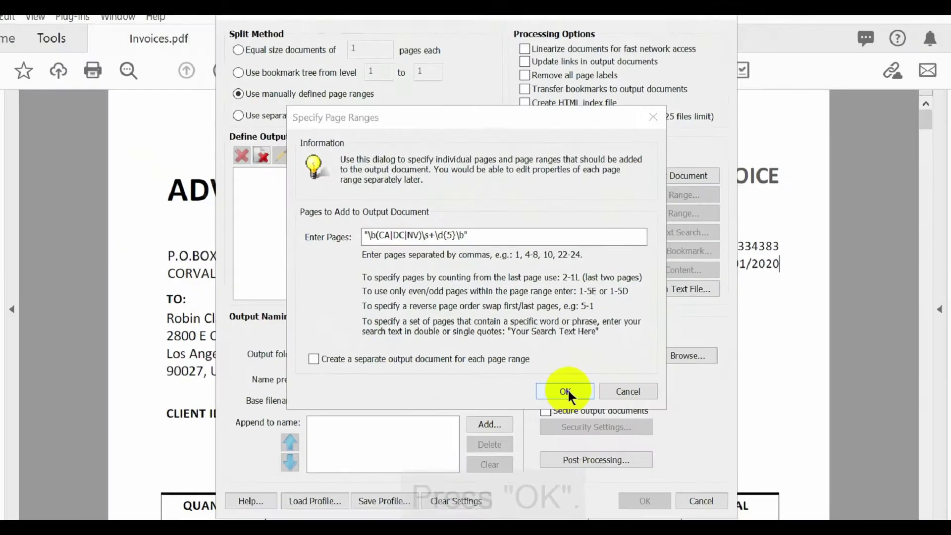
click(567, 391)
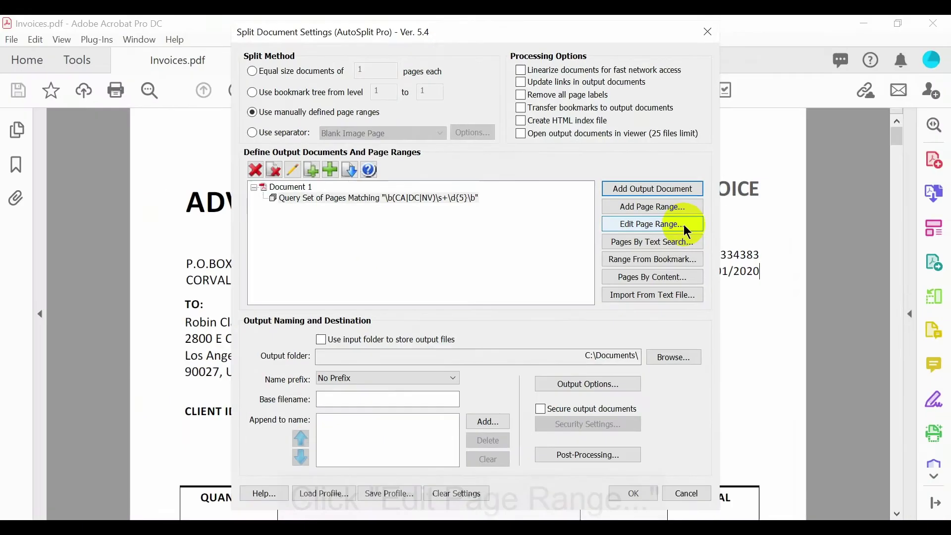
Set the page query to use regular expressions and turn off 'Match whole words only'
click(477, 271)
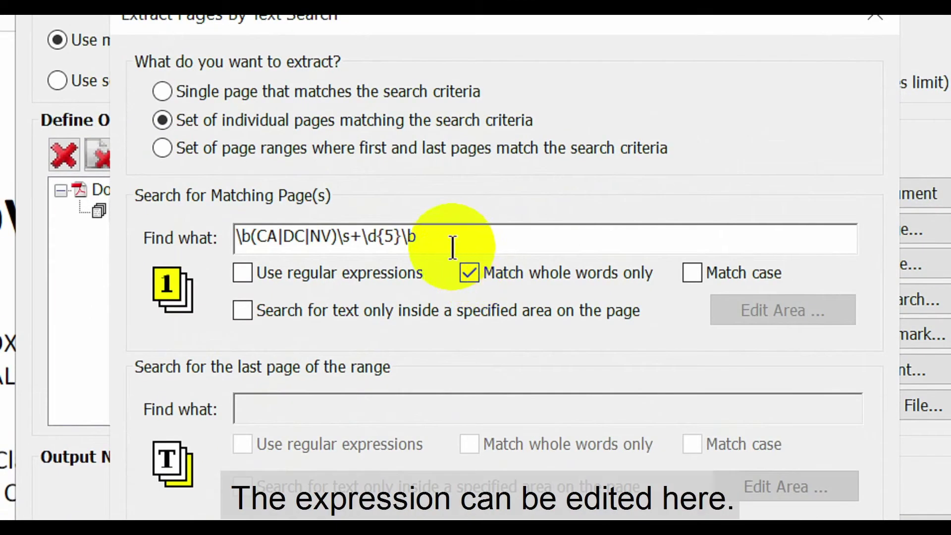
drag(450, 212, 349, 208)
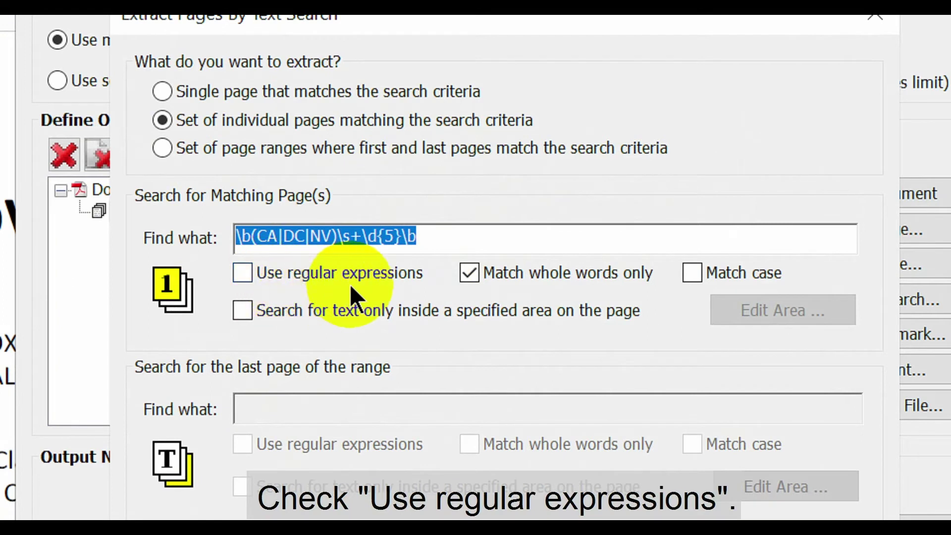
click(241, 274)
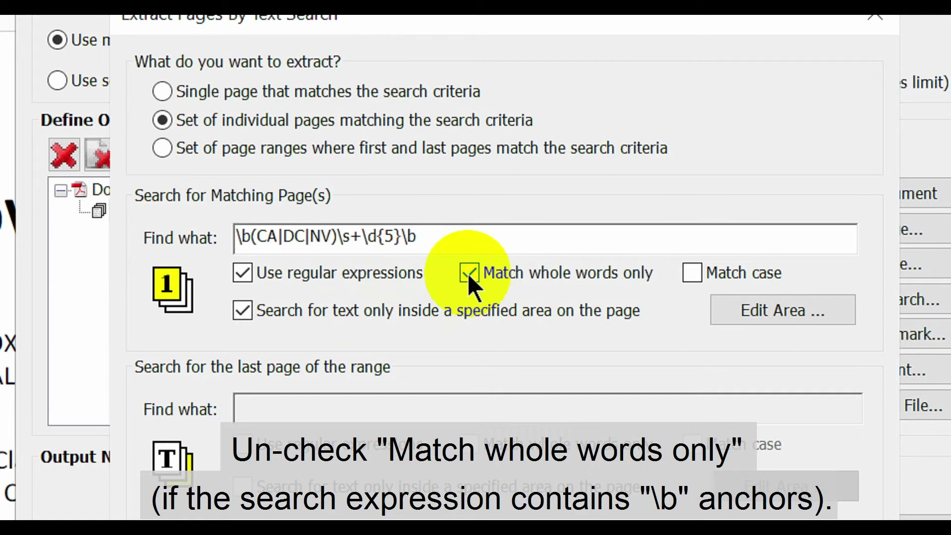
click(468, 274)
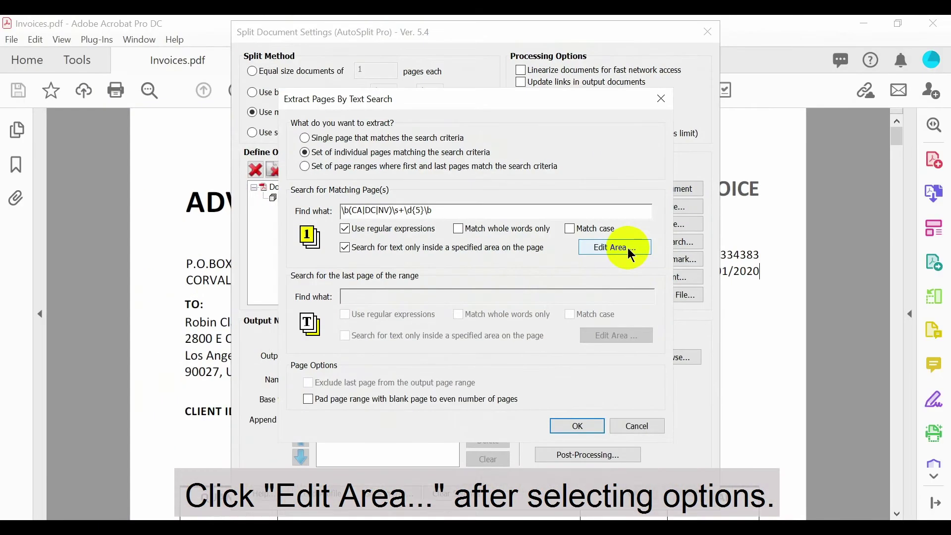
Restrict the search to the TO: address box (left 0.52, right 2.49, top 2.49, bottom 3.42 in)
click(720, 312)
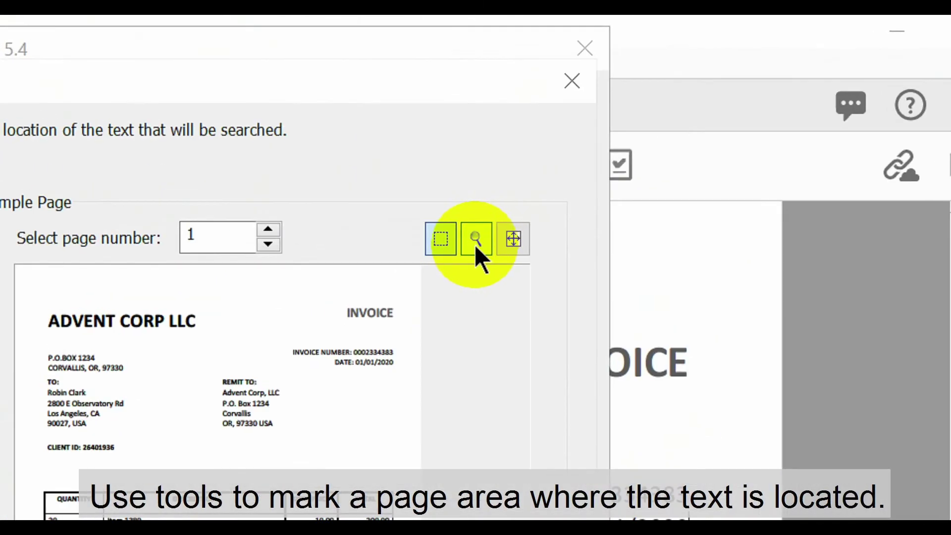
click(475, 245)
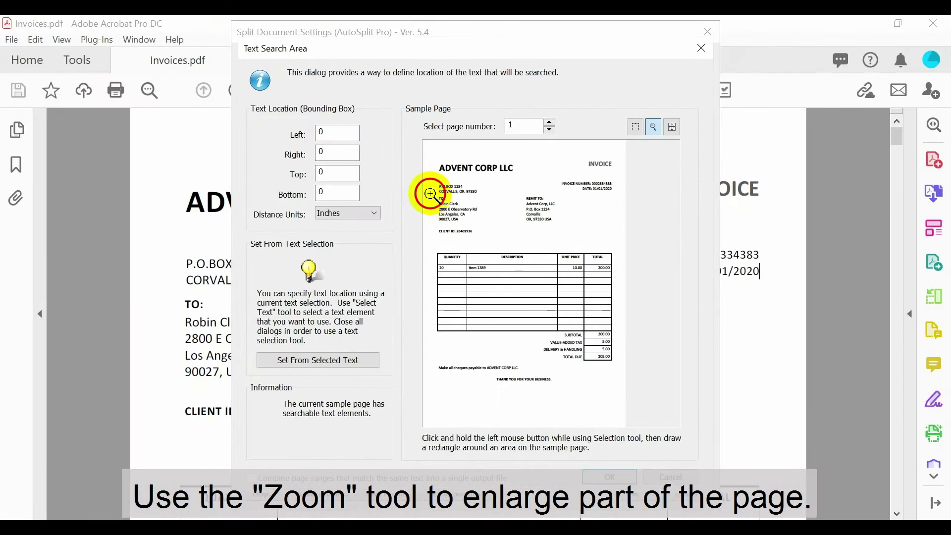
click(495, 235)
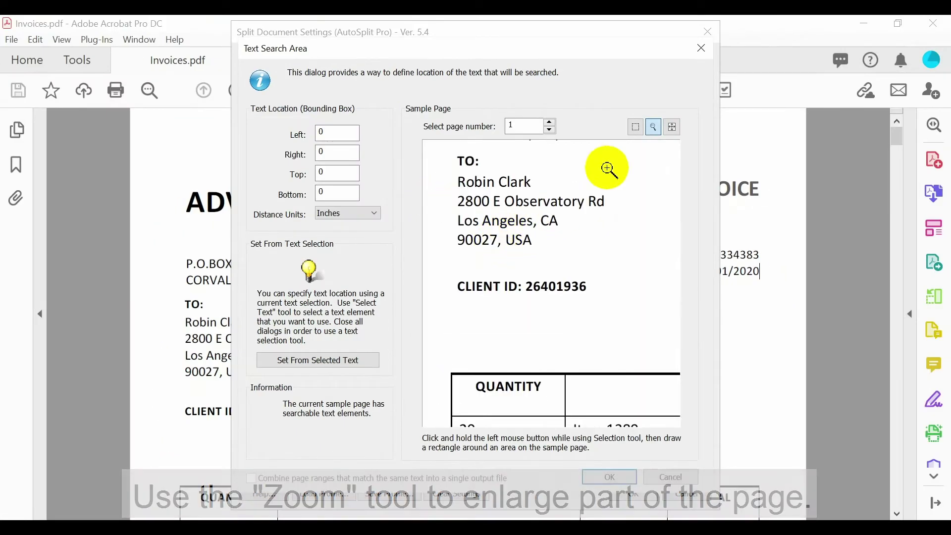
click(636, 128)
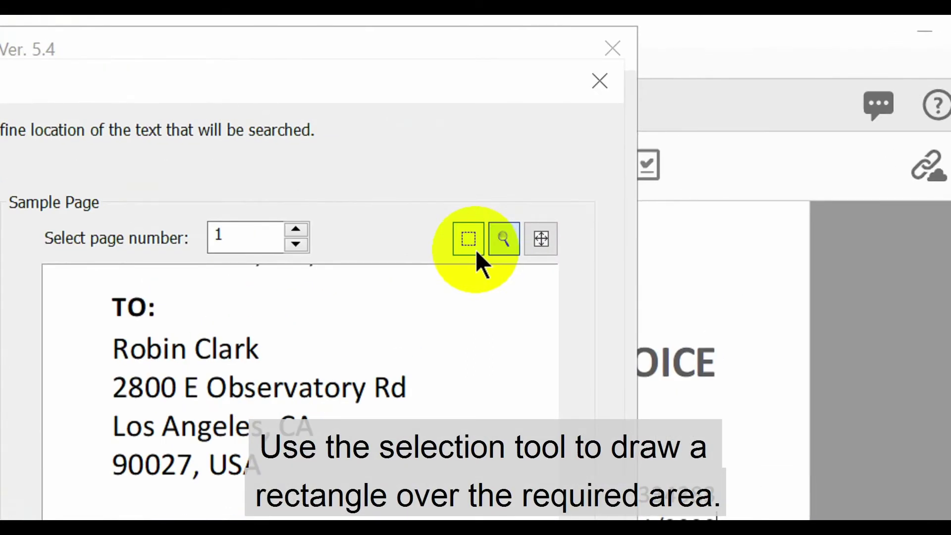
drag(84, 325, 153, 362)
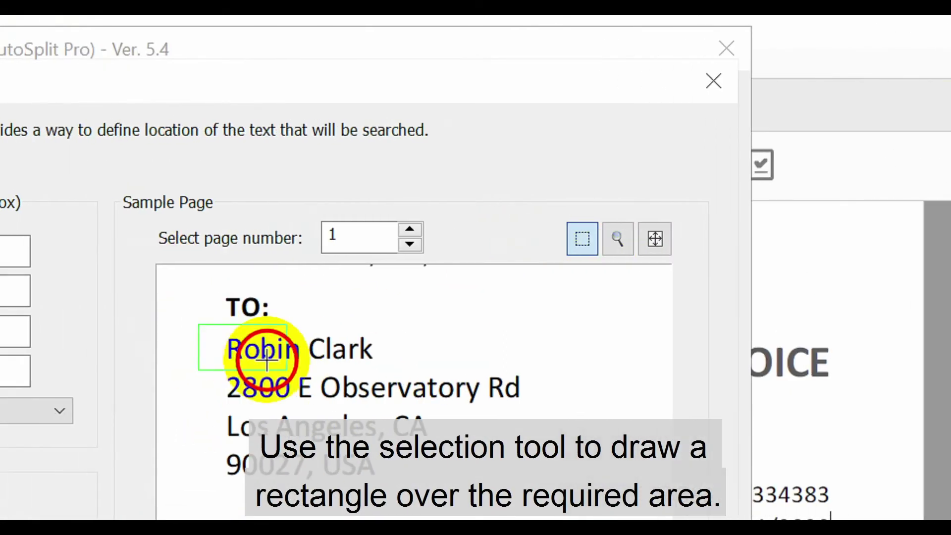
drag(267, 360, 574, 501)
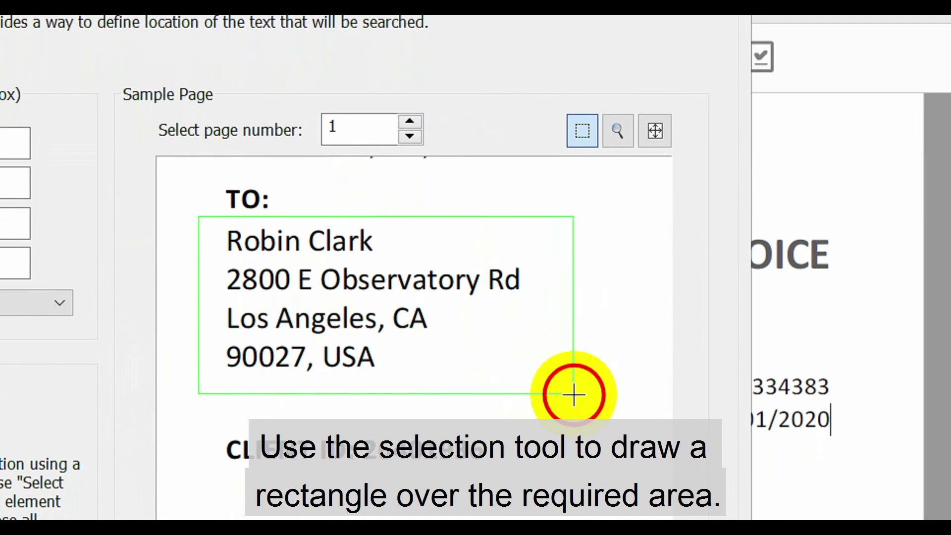
drag(574, 395, 574, 395)
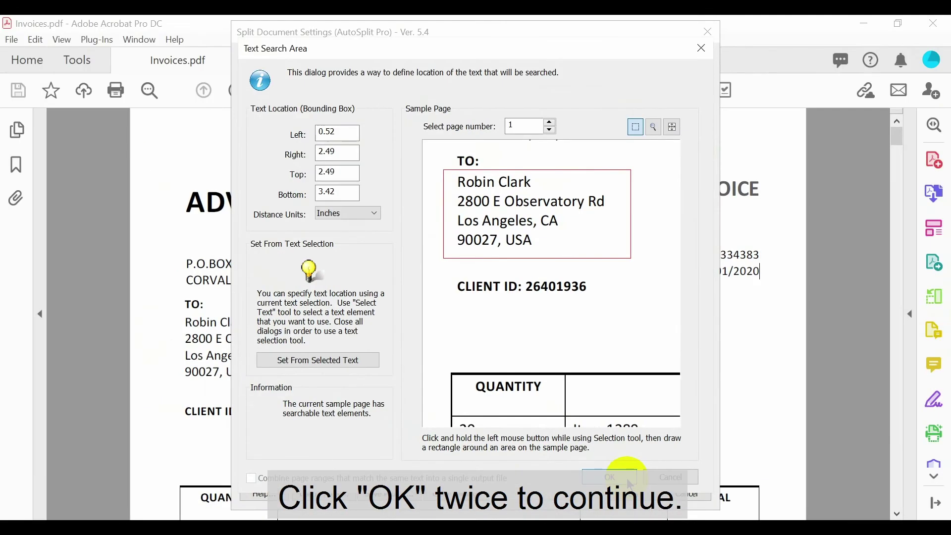
click(476, 439)
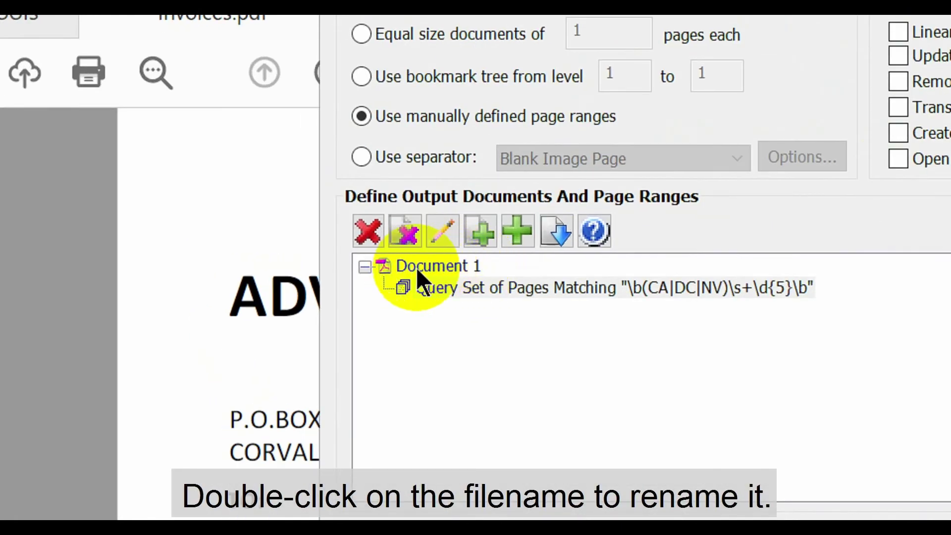
Give Document 1 the custom output file name CA_DC_NV_files
double_click(440, 267)
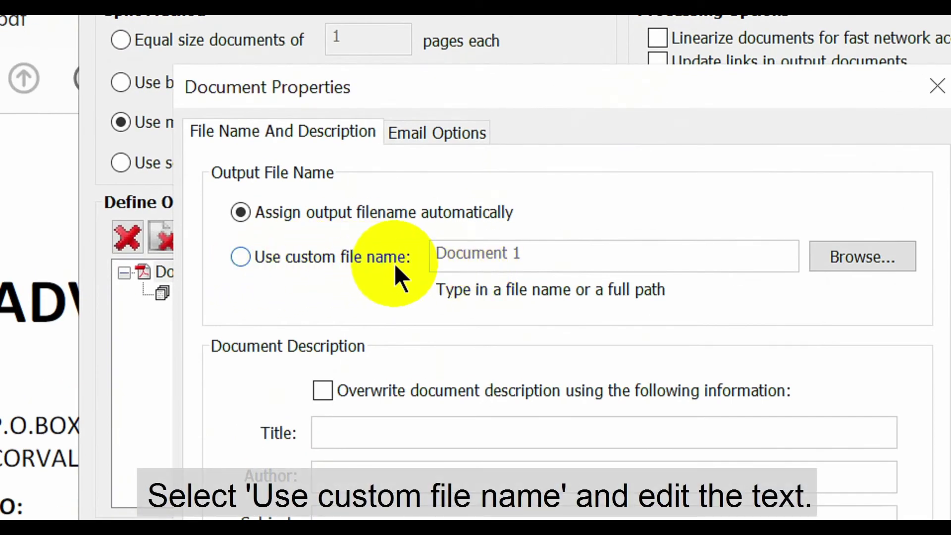
click(241, 257)
double_click(490, 259)
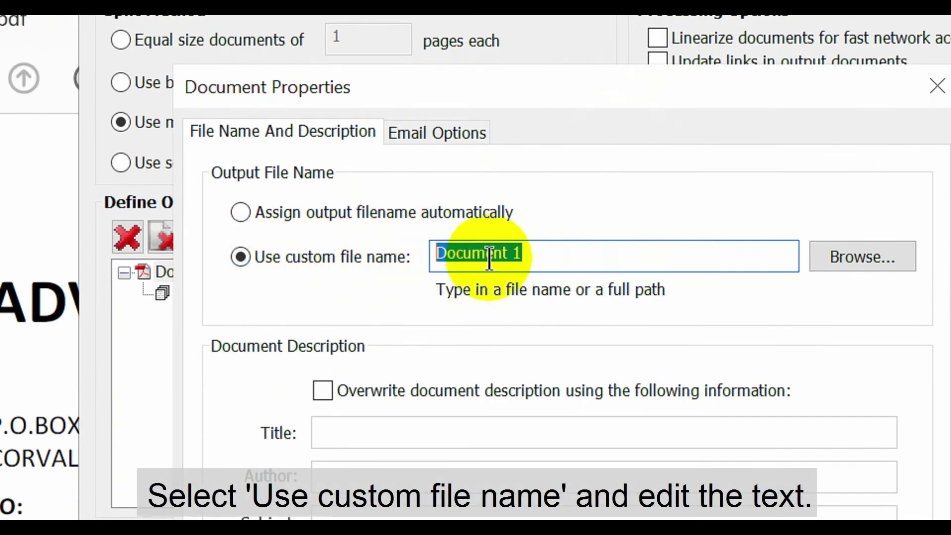
text(CA_DC_NV_)
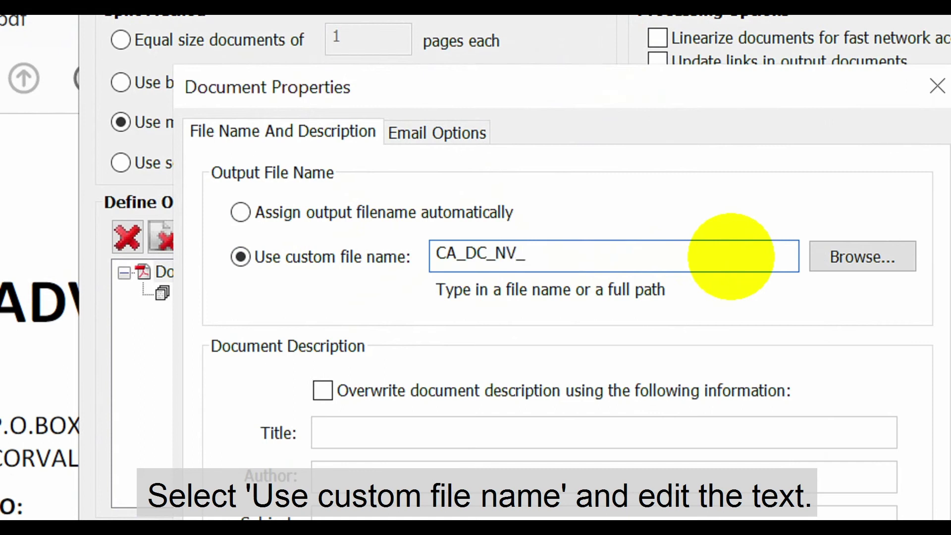
text(files)
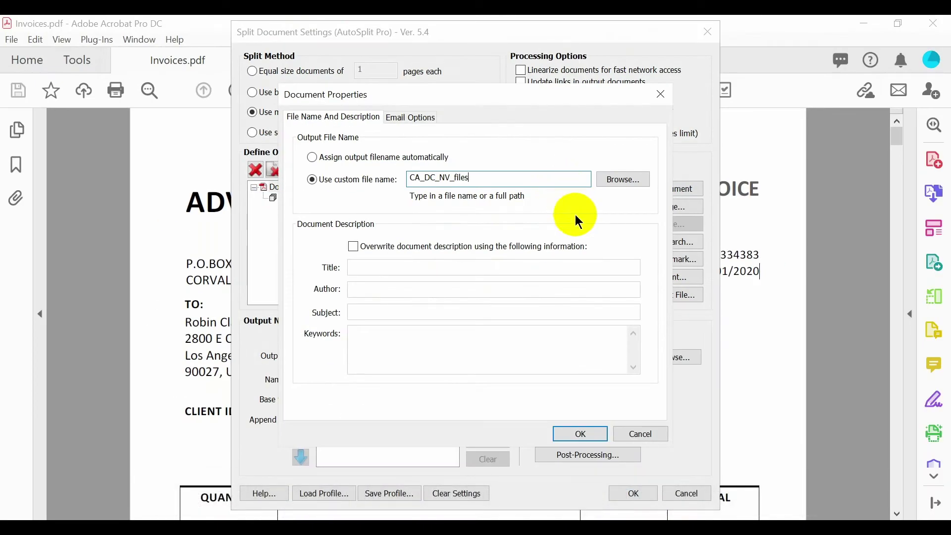
click(580, 434)
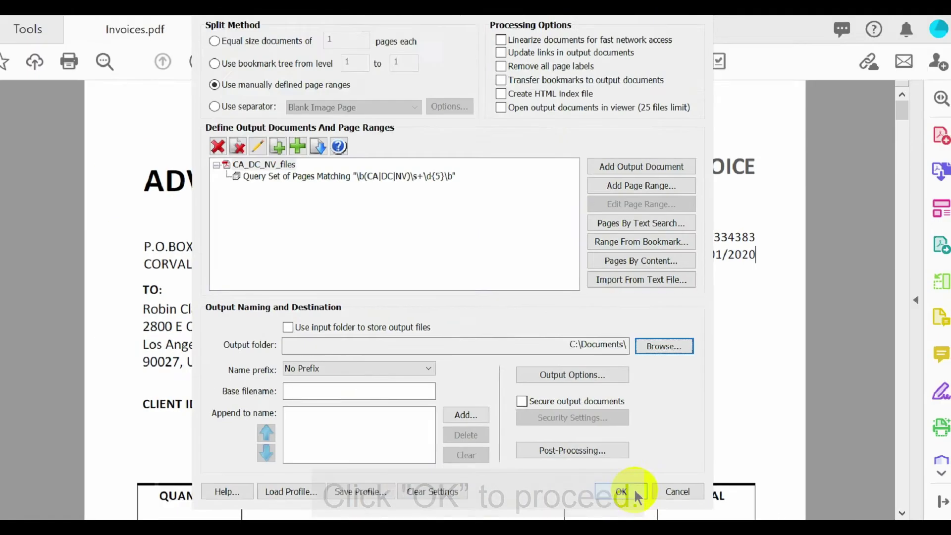
Run the split of Invoices.pdf and open the resulting CA_DC_NV_files.pdf from its output folder
click(635, 492)
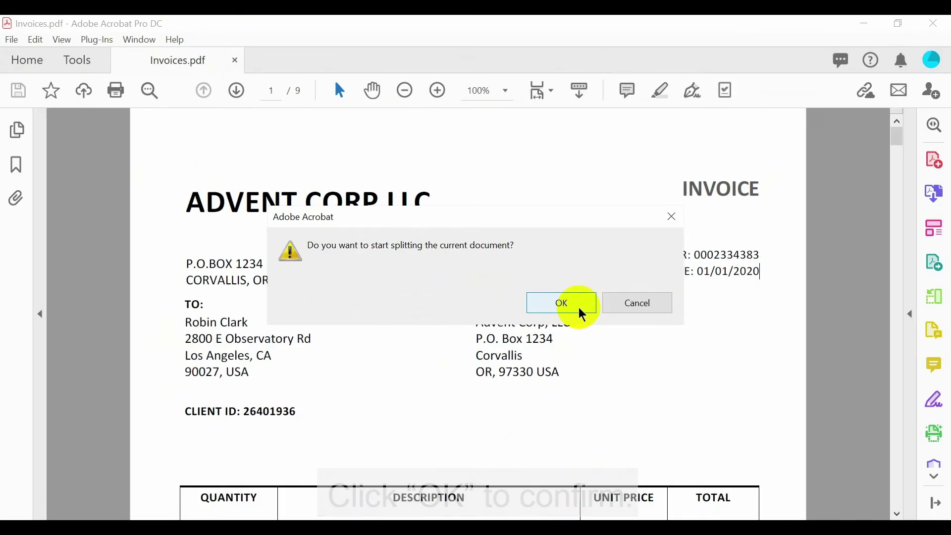
click(705, 312)
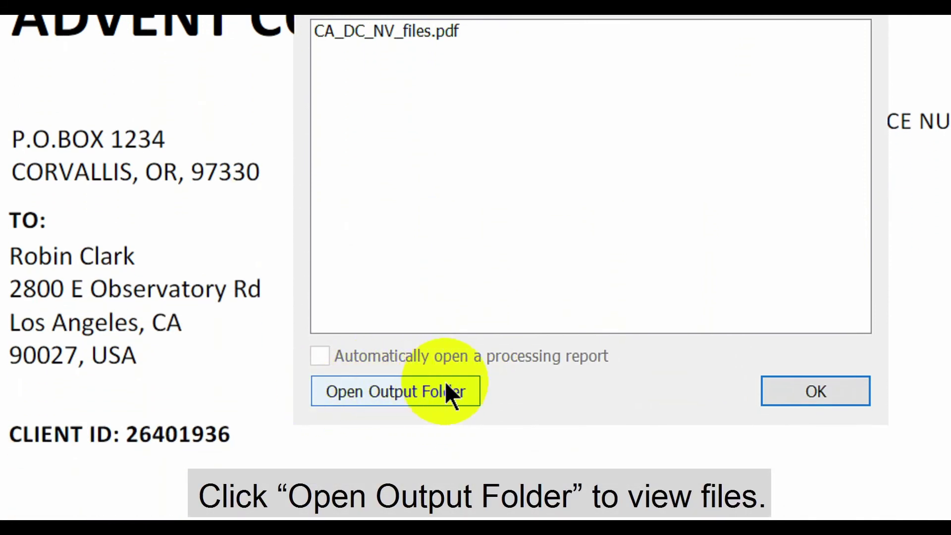
click(446, 390)
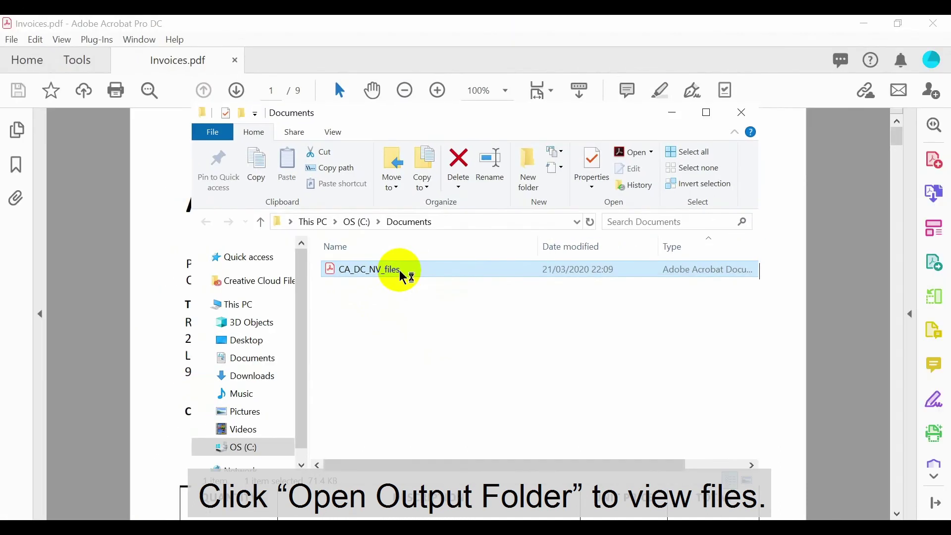
double_click(400, 270)
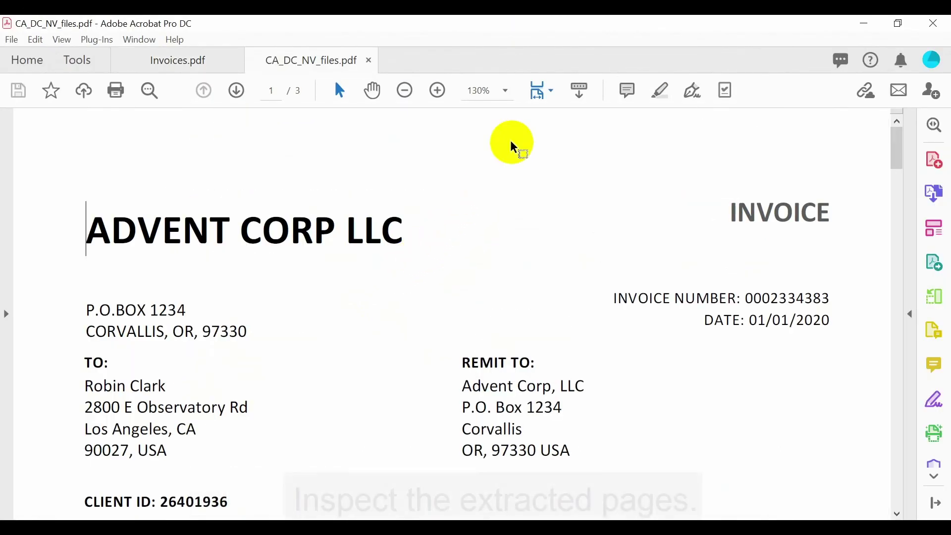
View CA_DC_NV_files.pdf at 100% and scroll through its three invoices with CA, DC and NV addresses
click(498, 90)
click(541, 201)
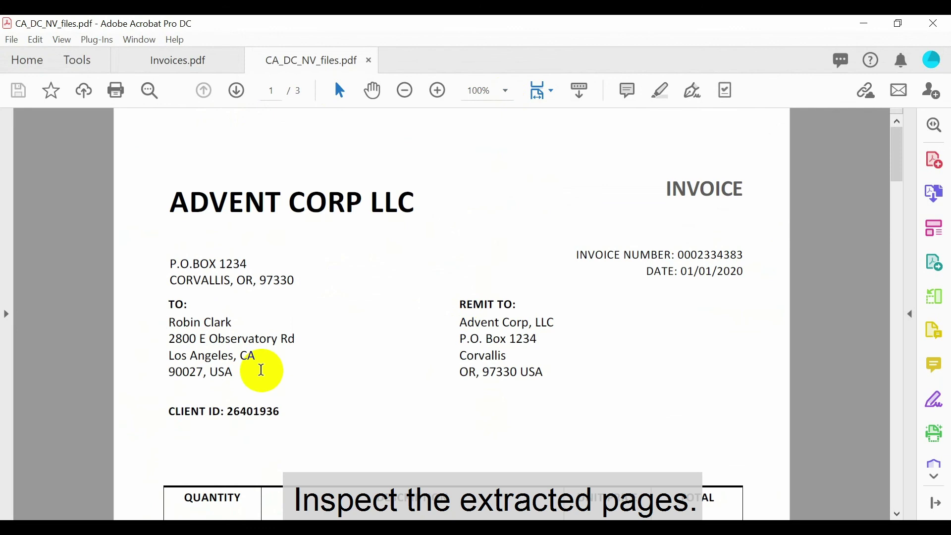
double_click(257, 357)
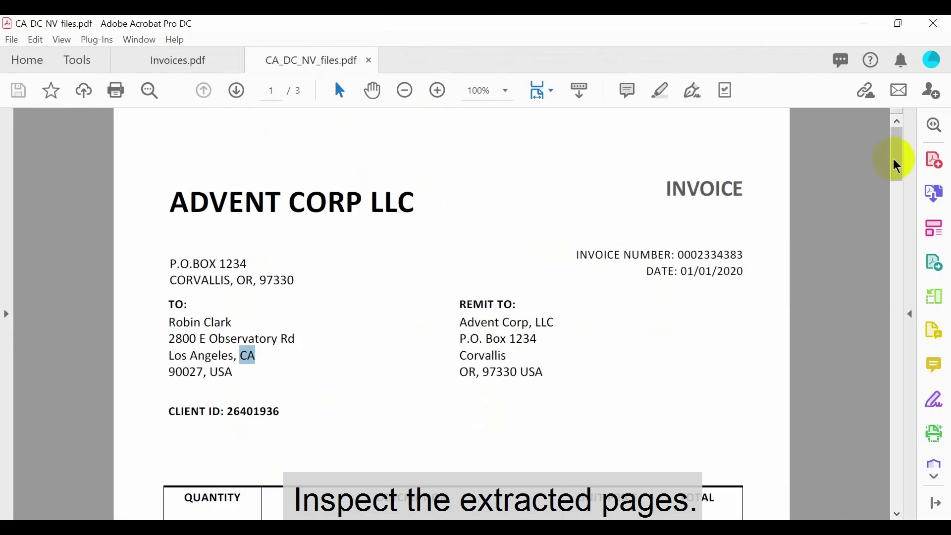
drag(893, 159, 898, 410)
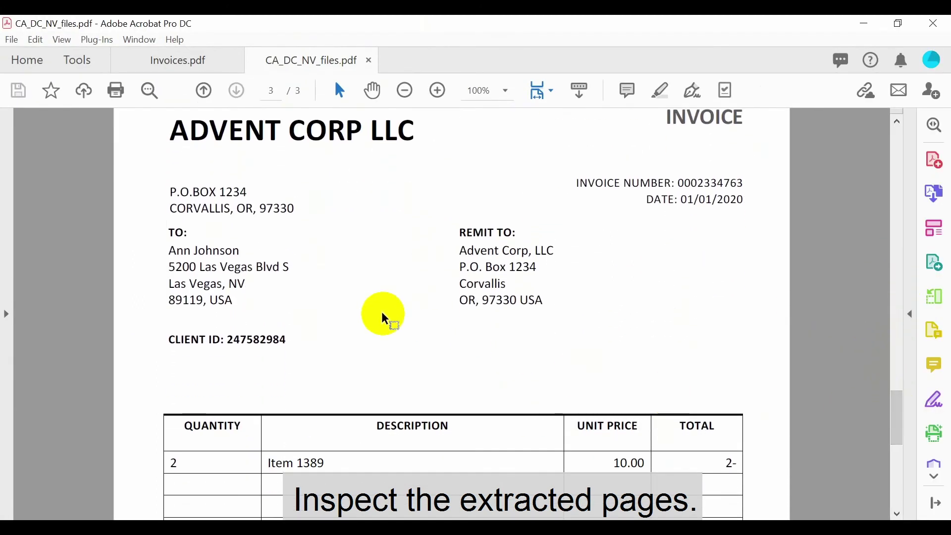